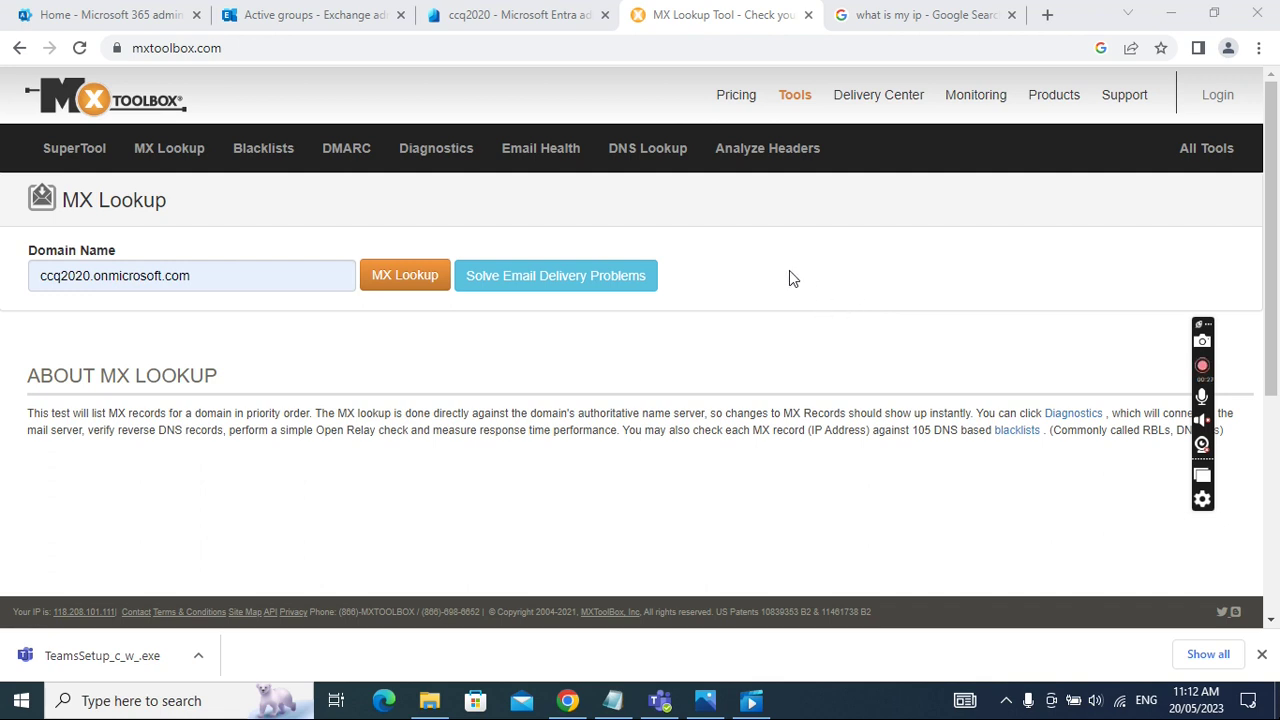
Step: Switch to the 'what is my ip' Google results to see the current public IP
{"action": "left_click", "coordinate": [903, 22]}
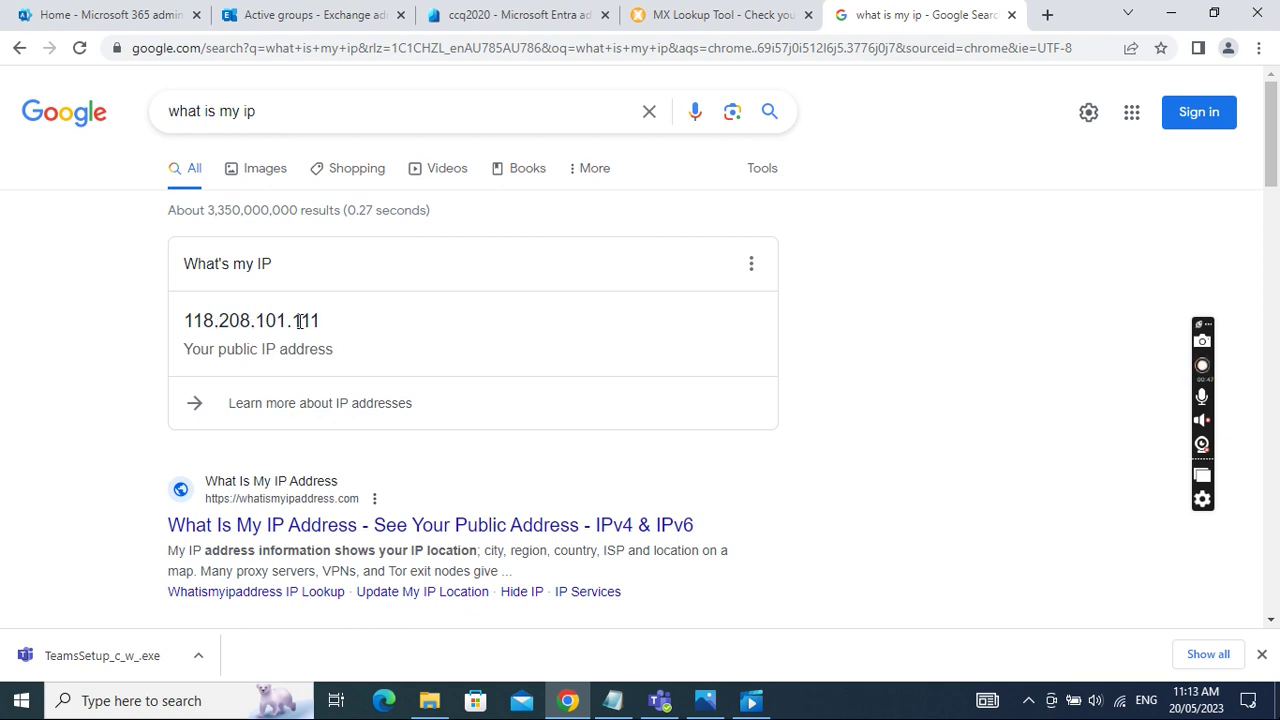
Step: Run the MX lookup for ccq2020.onmicrosoft.com, showing ccq2020.mail.protection.outlook.com at 104.47.71.138
{"action": "left_click", "coordinate": [688, 19]}
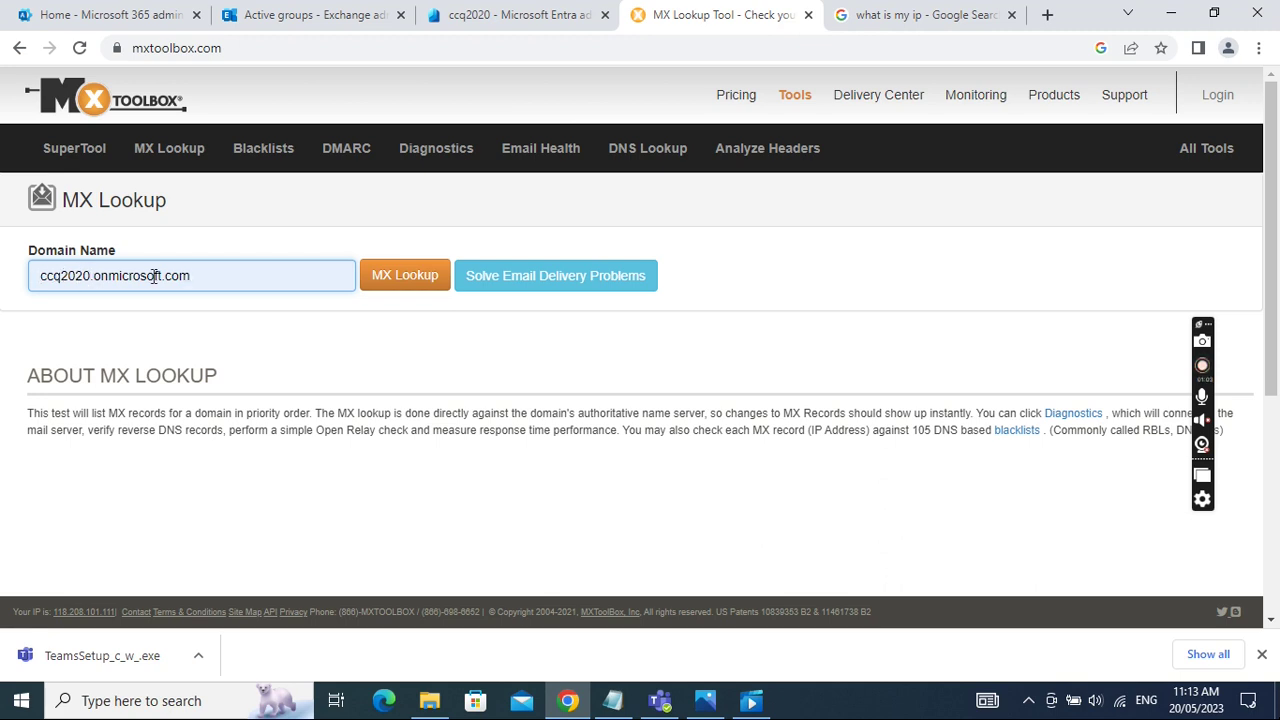
{"action": "left_click", "coordinate": [400, 277]}
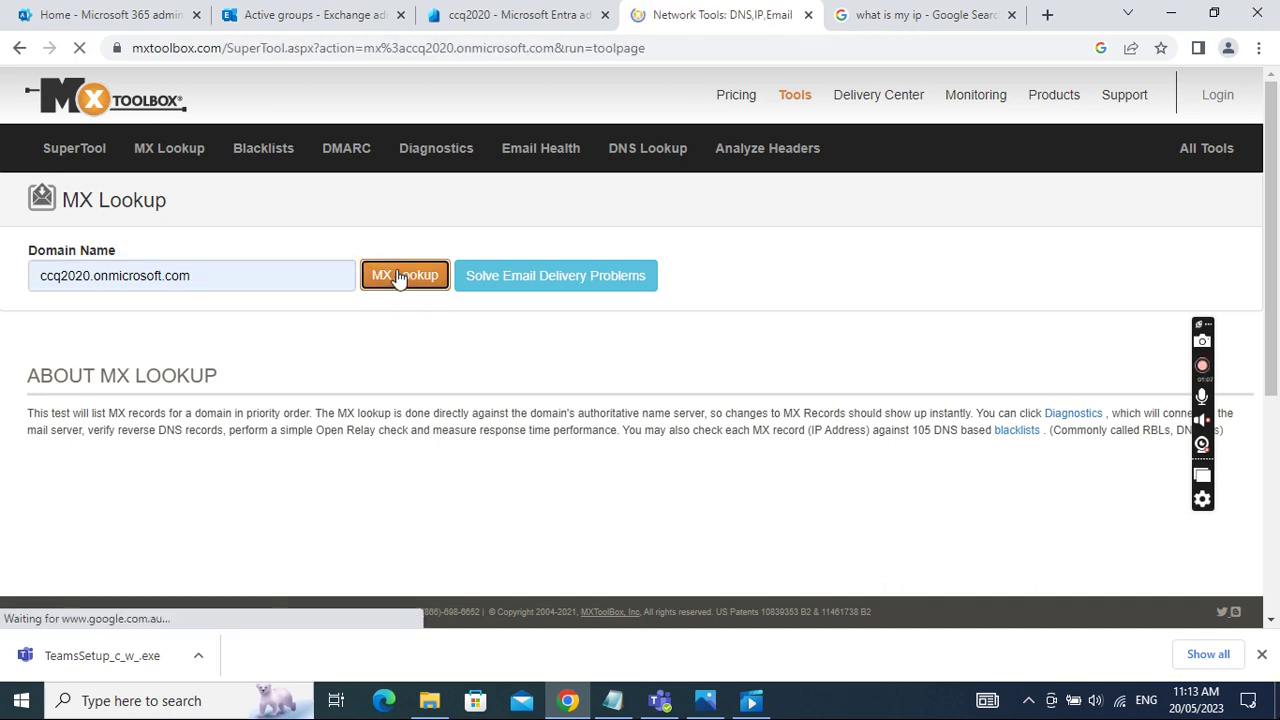
{"action": "scroll", "coordinate": [565, 557], "scroll_direction": "down", "scroll_amount": 2}
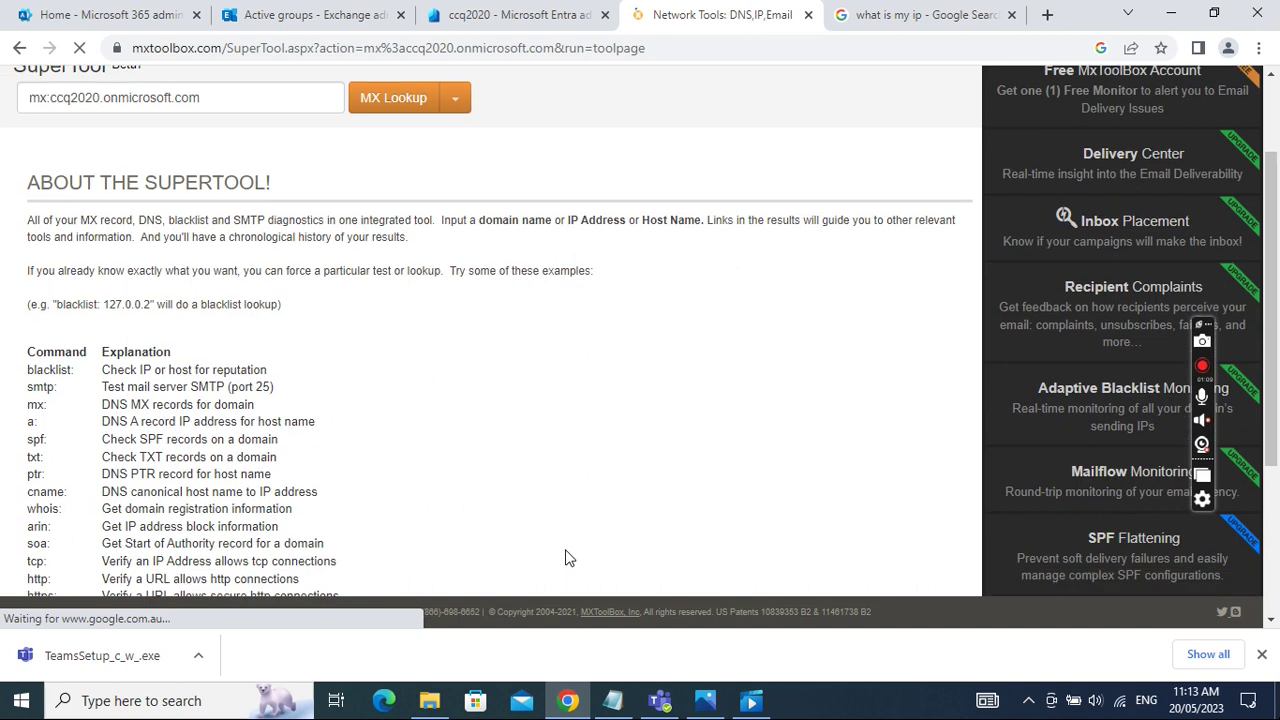
{"action": "scroll", "coordinate": [578, 487], "scroll_direction": "down", "scroll_amount": 2}
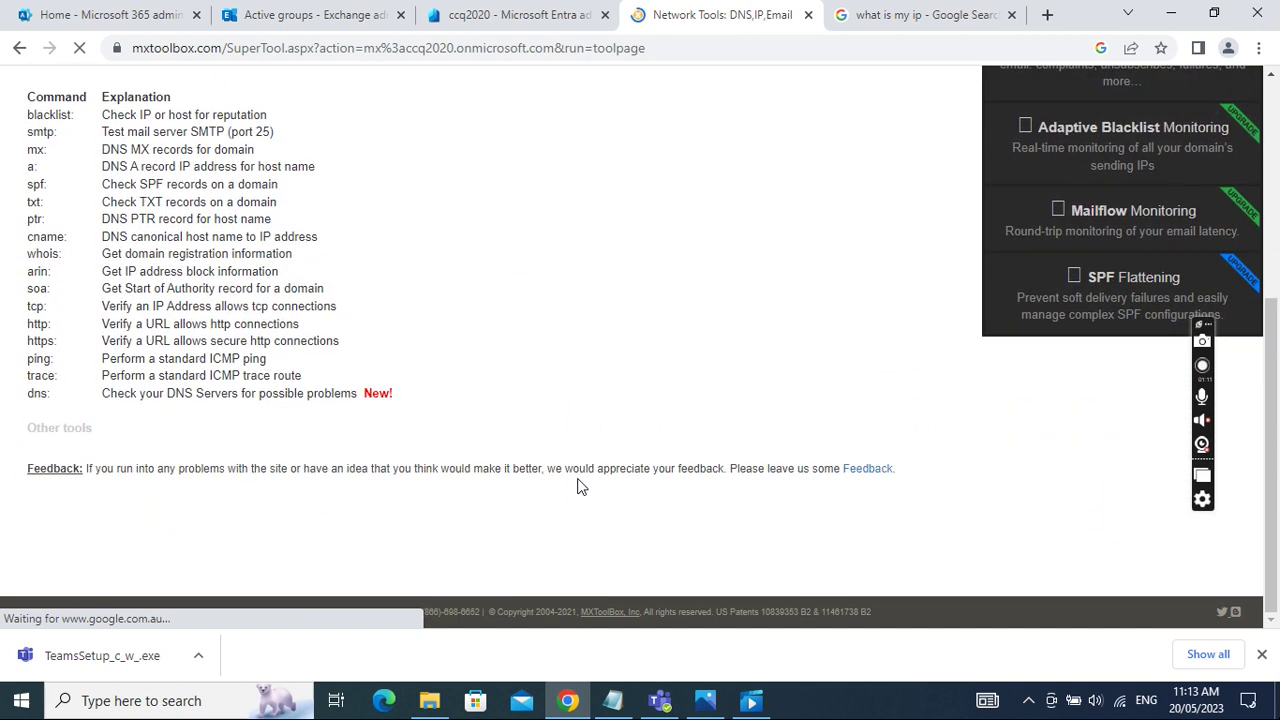
{"action": "scroll", "coordinate": [626, 306], "scroll_direction": "up", "scroll_amount": 4}
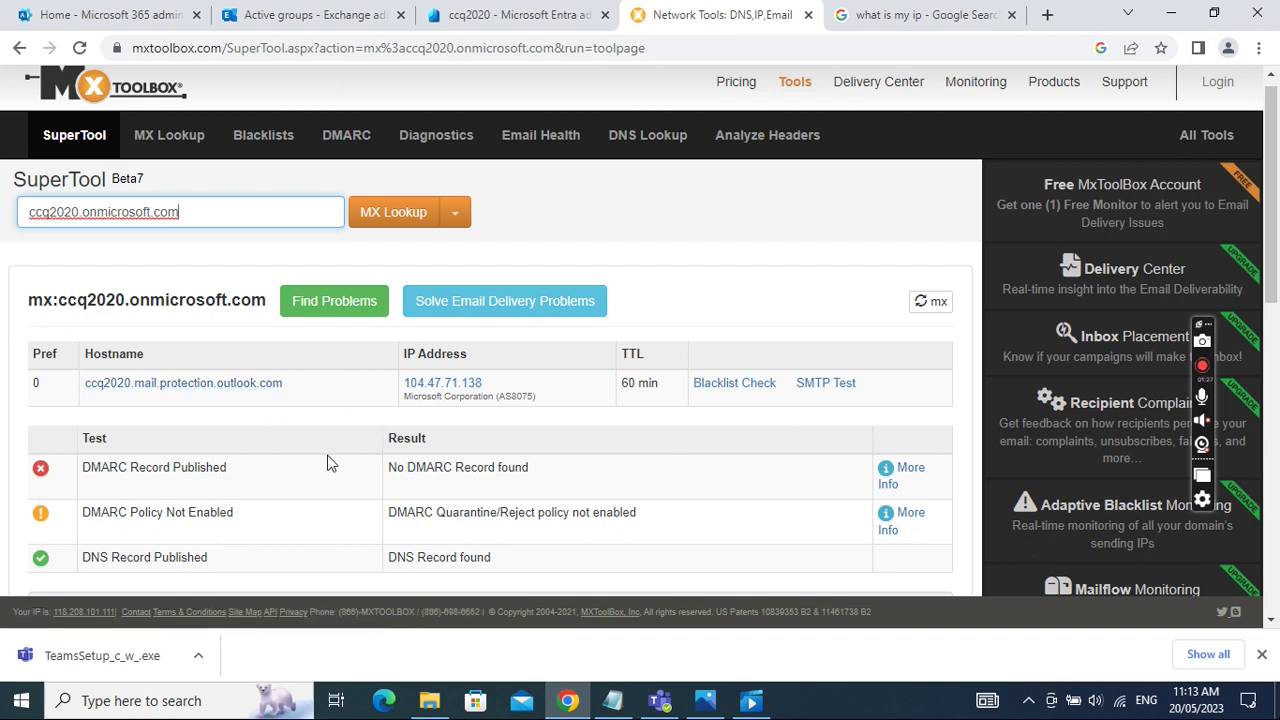
{"action": "left_click", "coordinate": [100, 16]}
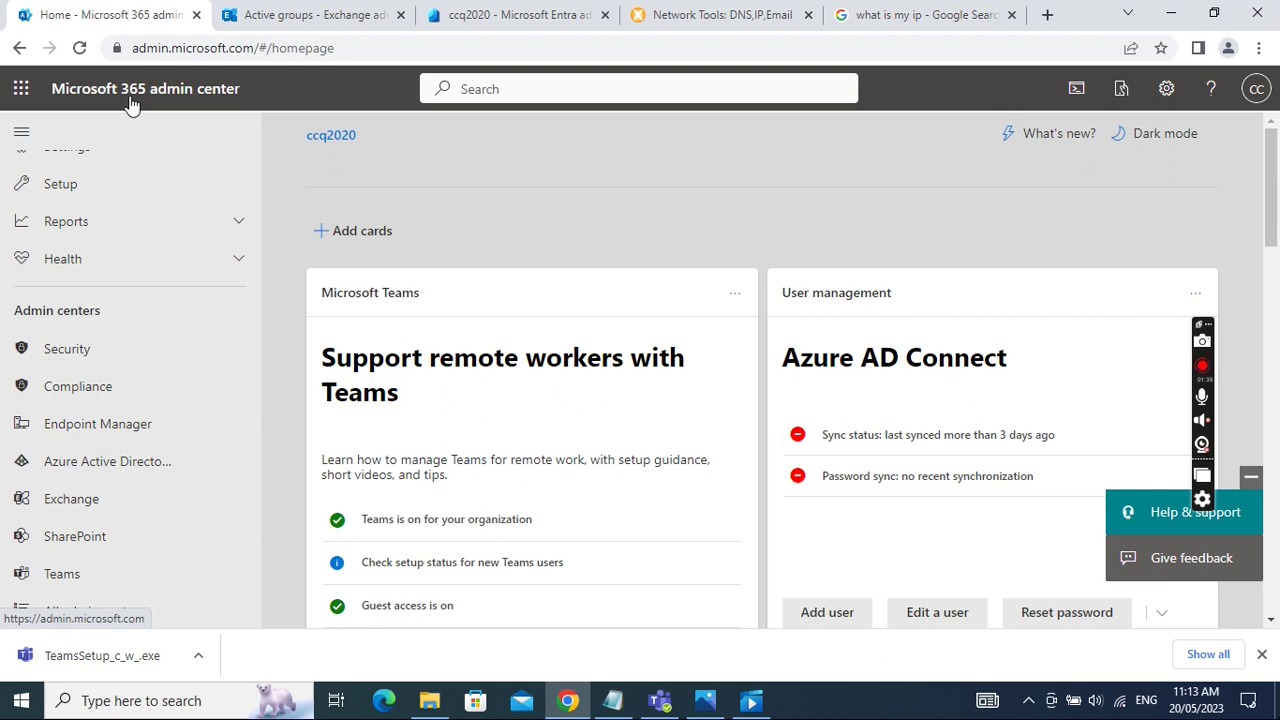
Step: Launch the Exchange admin center from the Admin centers list in the sidebar
{"action": "left_click", "coordinate": [66, 514]}
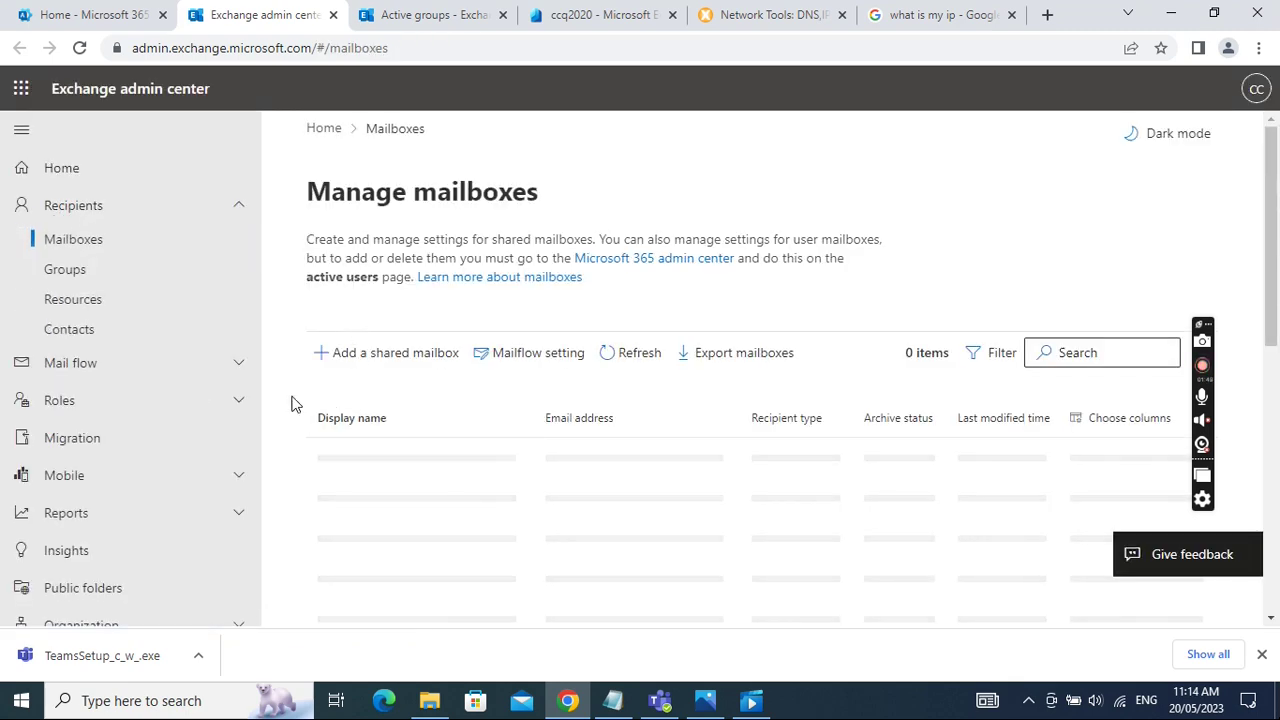
Step: Under Mail flow > Connectors, view the Off 'Allow printer scan to email address' connector with IP 14.200.181.52
{"action": "left_click", "coordinate": [76, 367]}
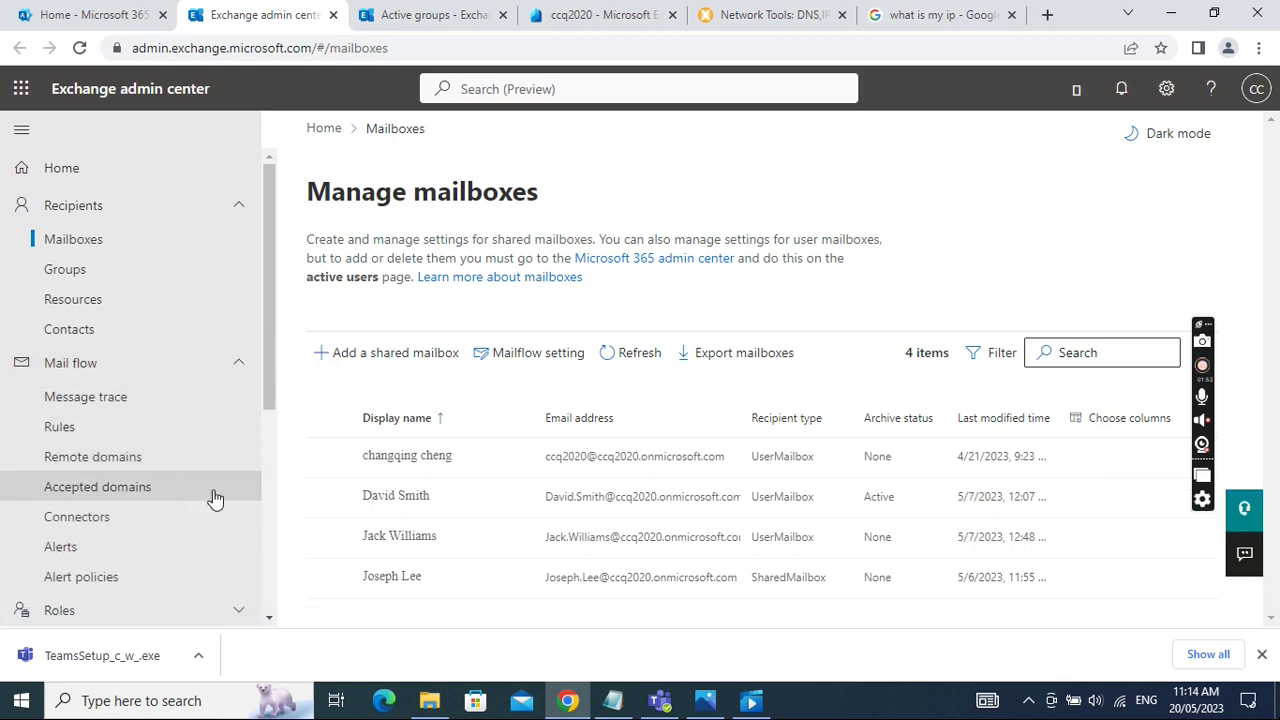
{"action": "left_click", "coordinate": [78, 518]}
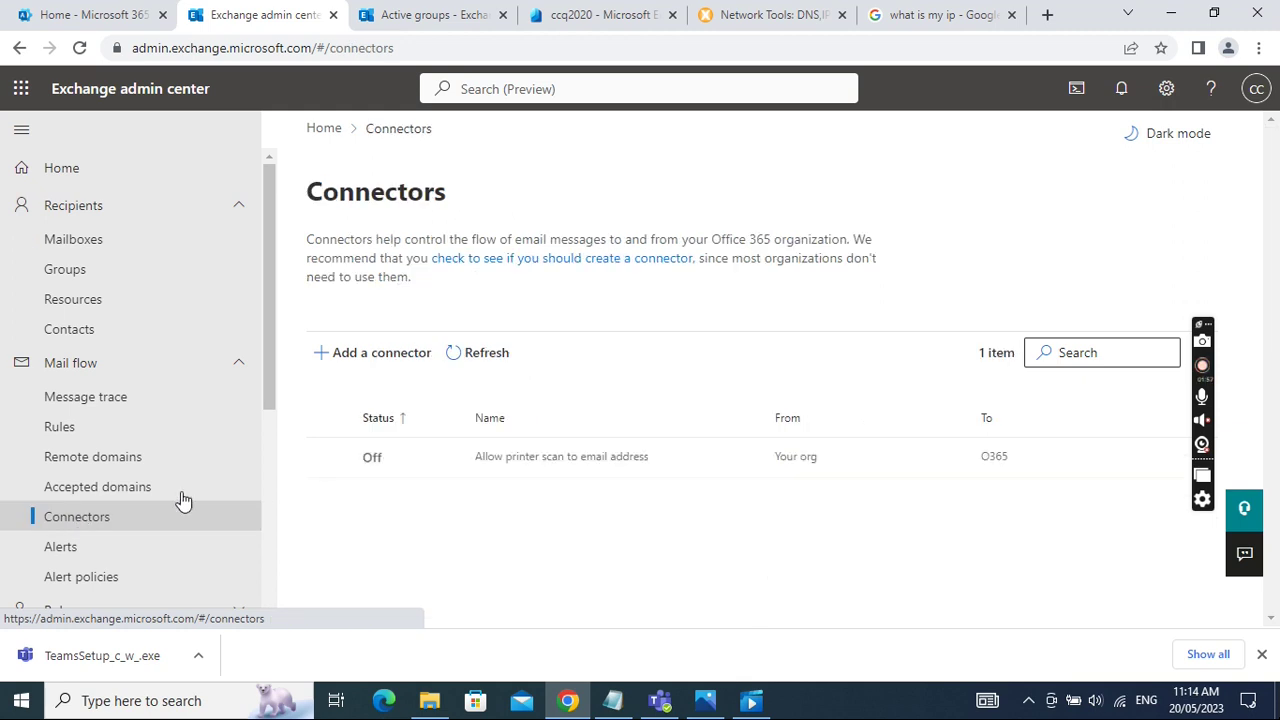
{"action": "left_click", "coordinate": [552, 458]}
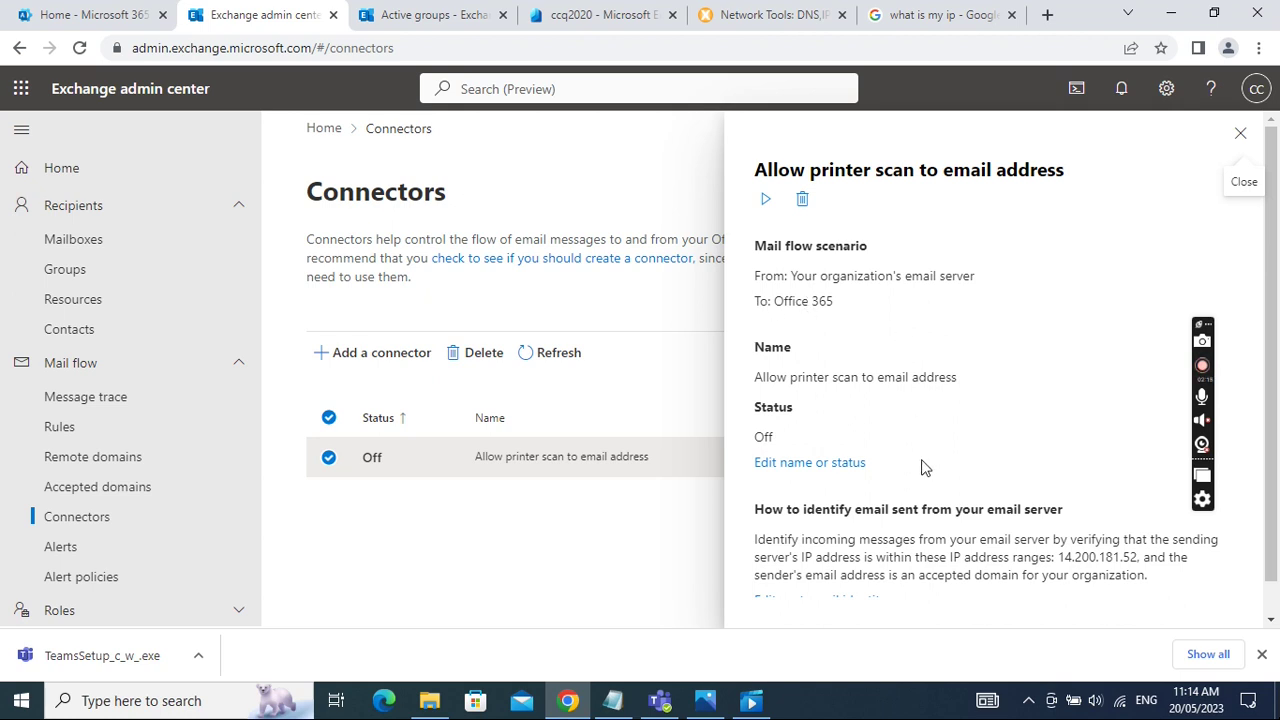
{"action": "scroll", "coordinate": [922, 466], "scroll_direction": "down", "scroll_amount": 1}
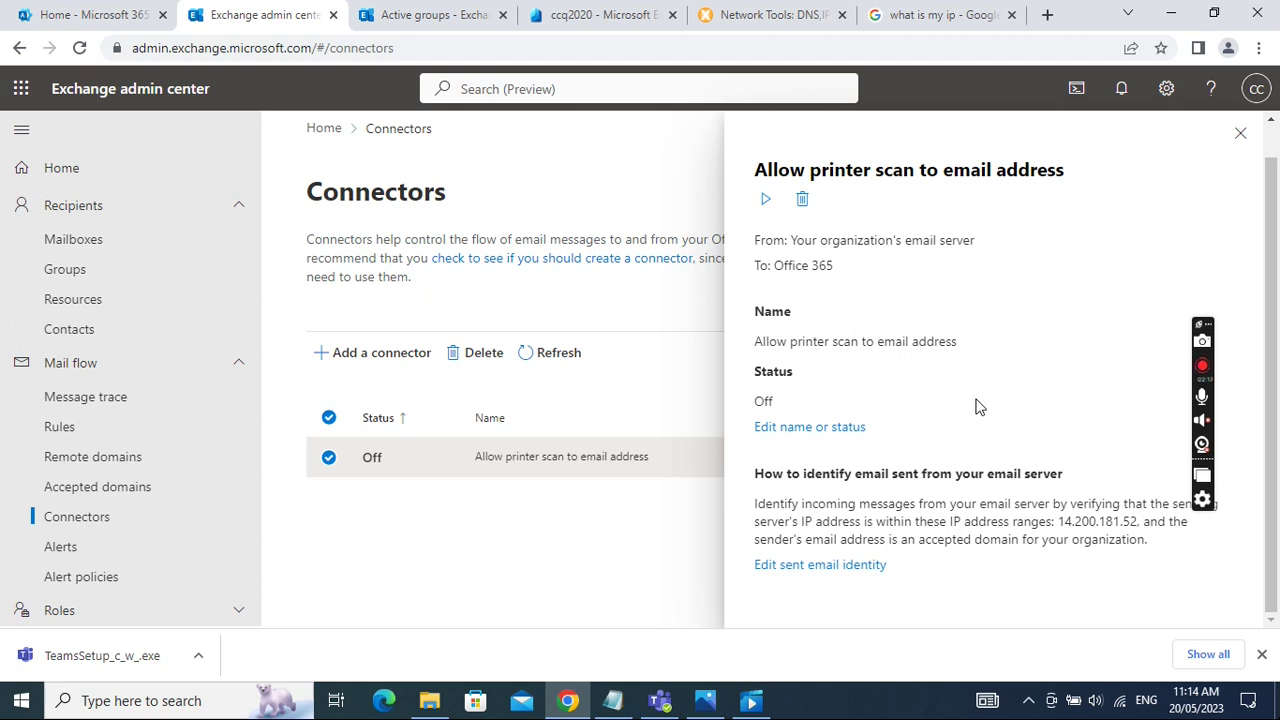
{"action": "scroll", "coordinate": [978, 401], "scroll_direction": "up", "scroll_amount": 1}
{"action": "scroll", "coordinate": [918, 444], "scroll_direction": "down", "scroll_amount": 1}
{"action": "left_click", "coordinate": [1262, 656]}
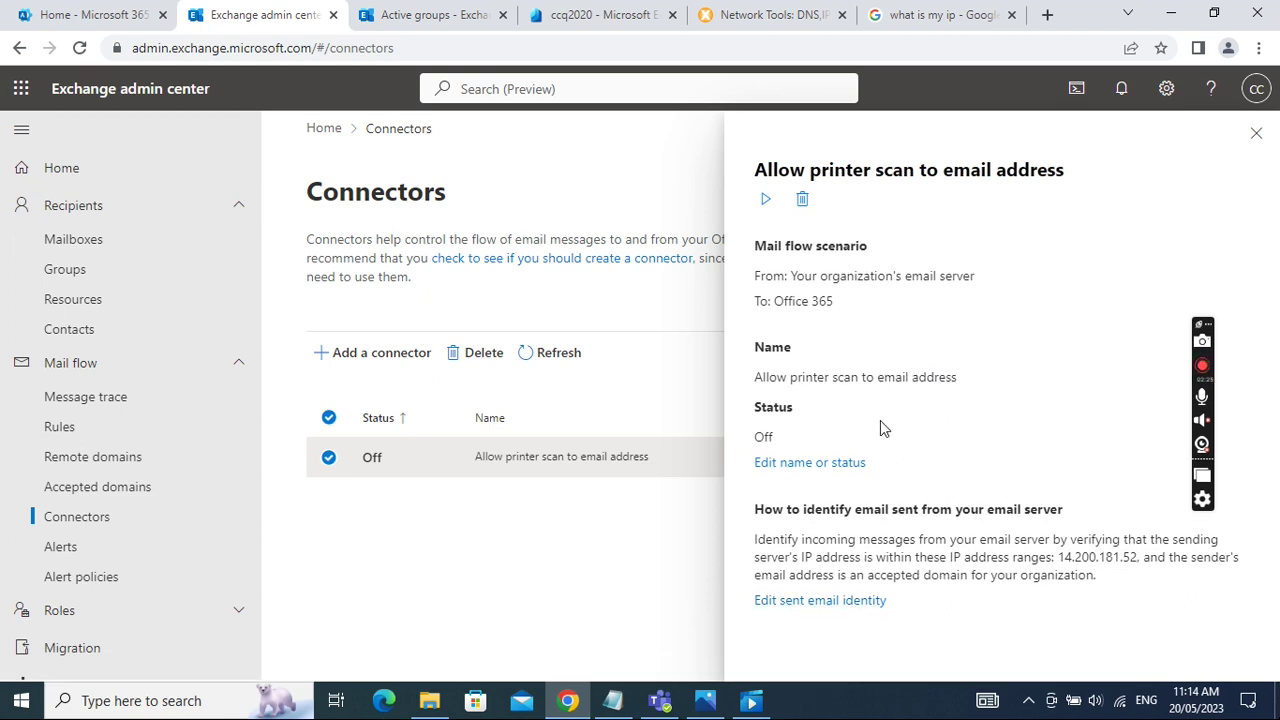
Step: Save the connector's name and status unchanged, then view its IP-based sent email identity showing 14.200.181.52
{"action": "left_click", "coordinate": [809, 463]}
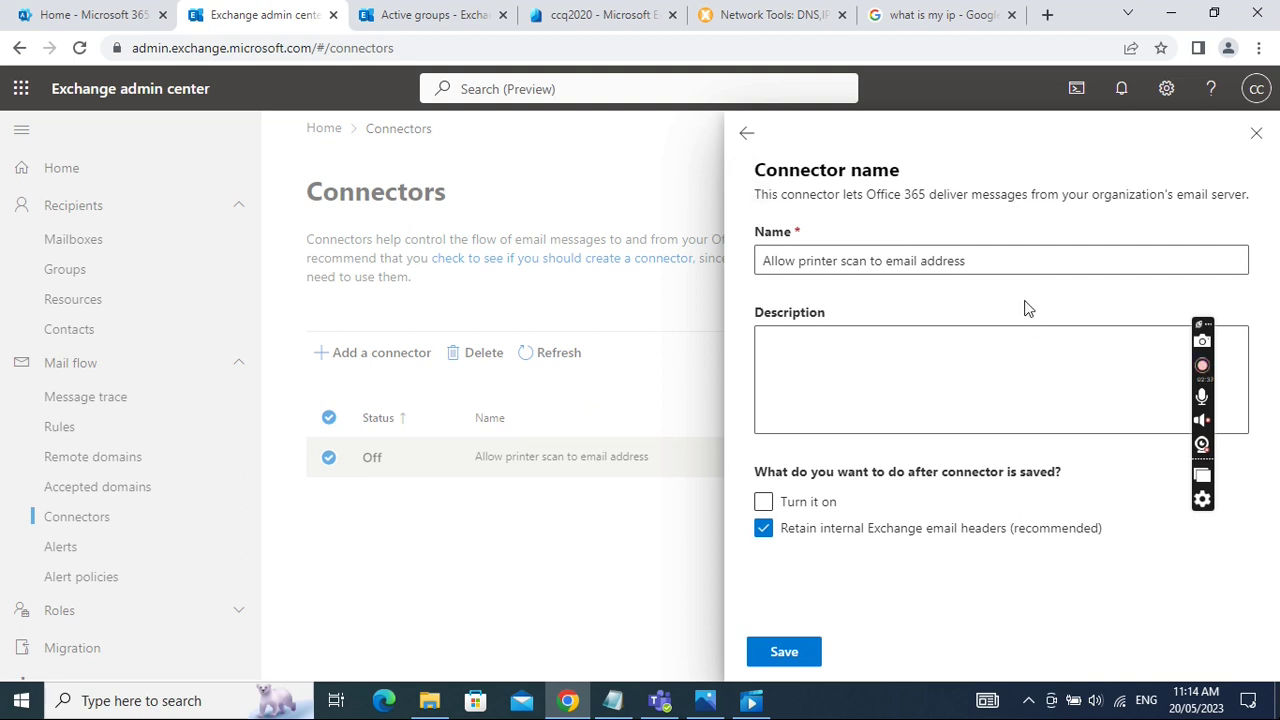
{"action": "left_click", "coordinate": [783, 653]}
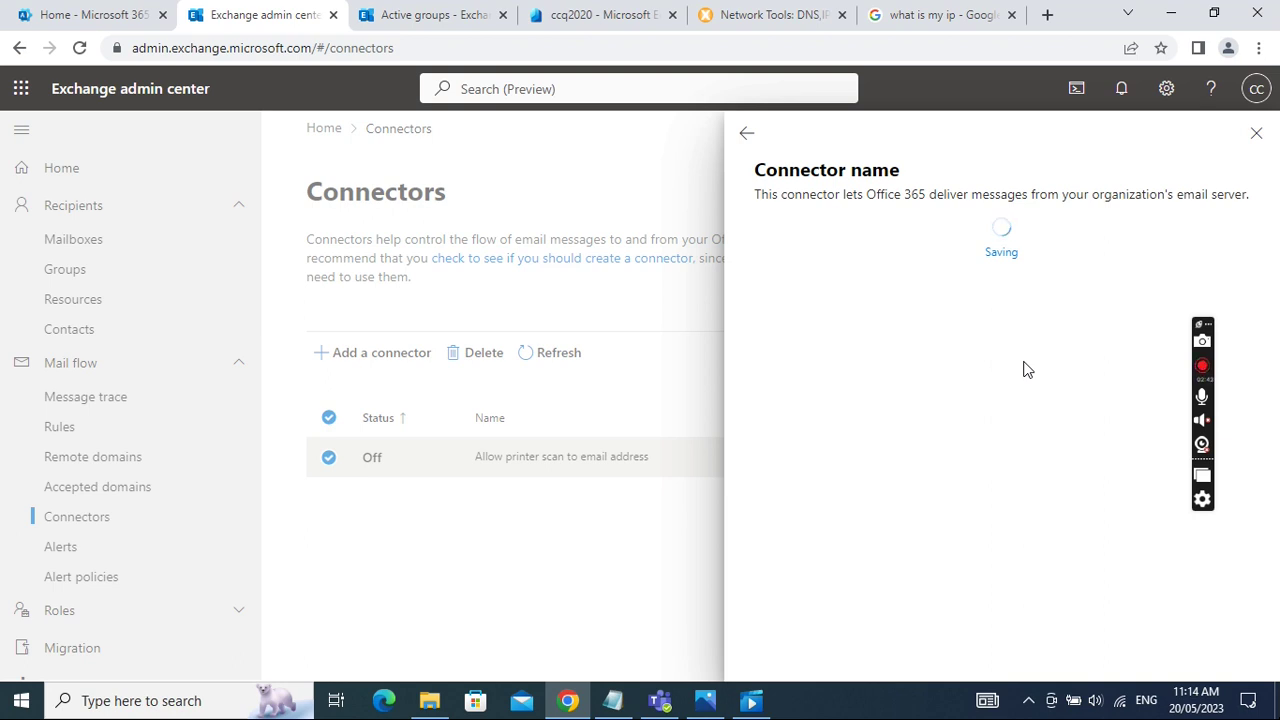
{"action": "left_click", "coordinate": [747, 136]}
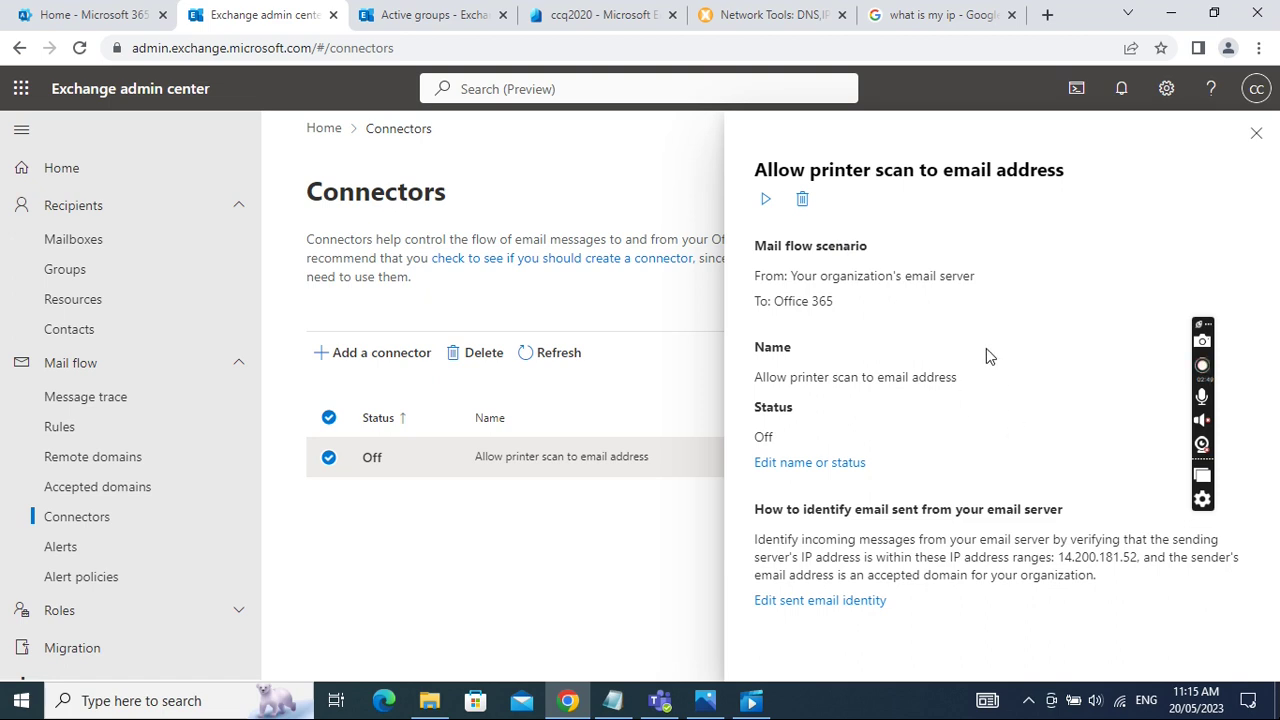
{"action": "left_click", "coordinate": [855, 601]}
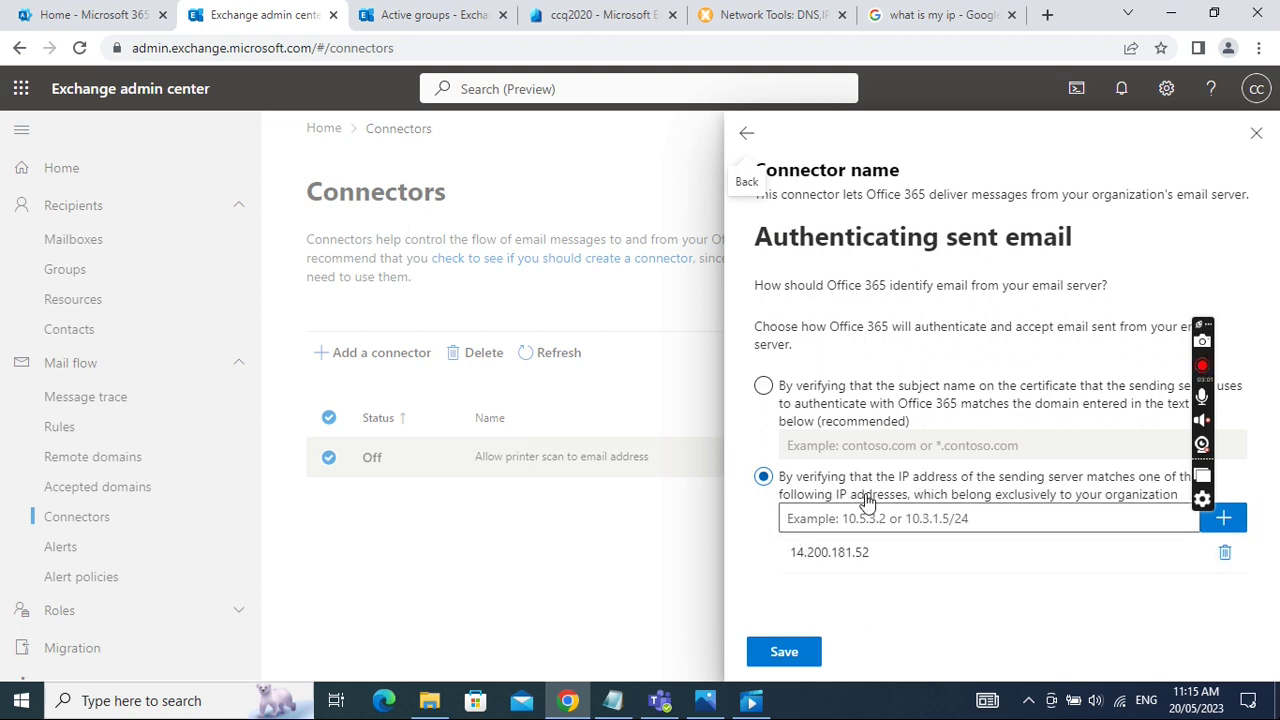
{"action": "left_click", "coordinate": [933, 15]}
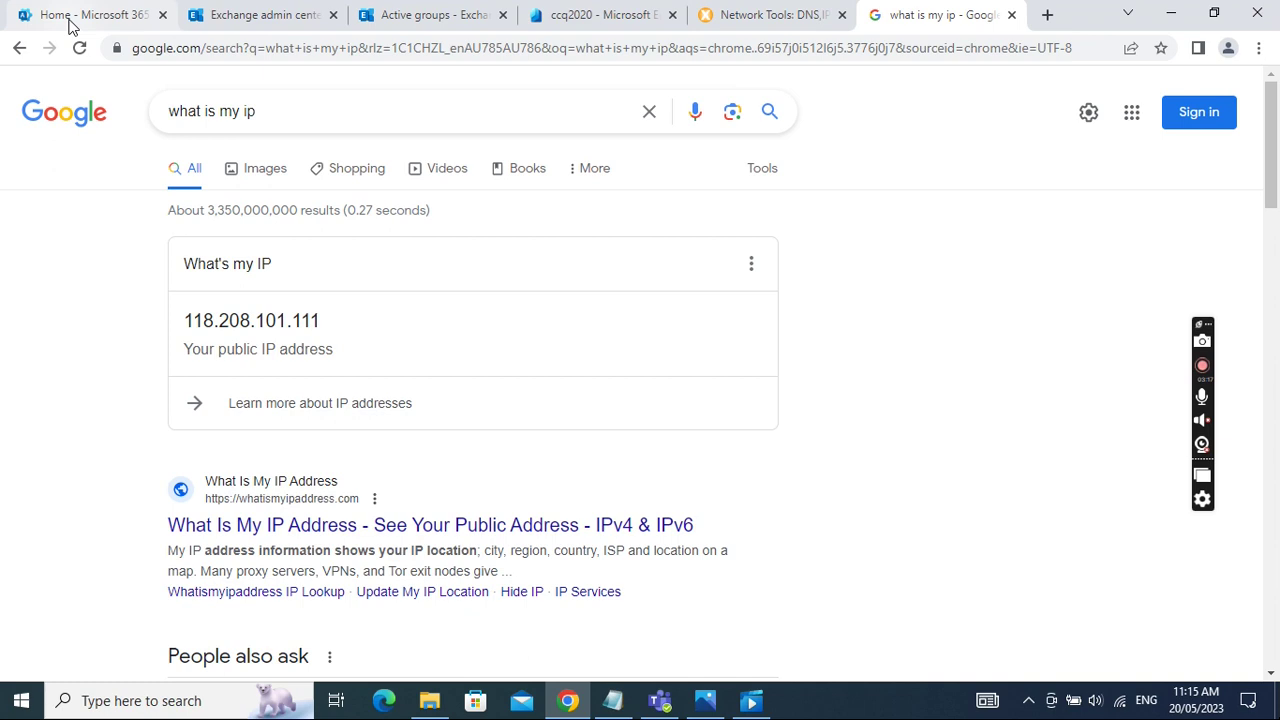
{"action": "left_click", "coordinate": [257, 22]}
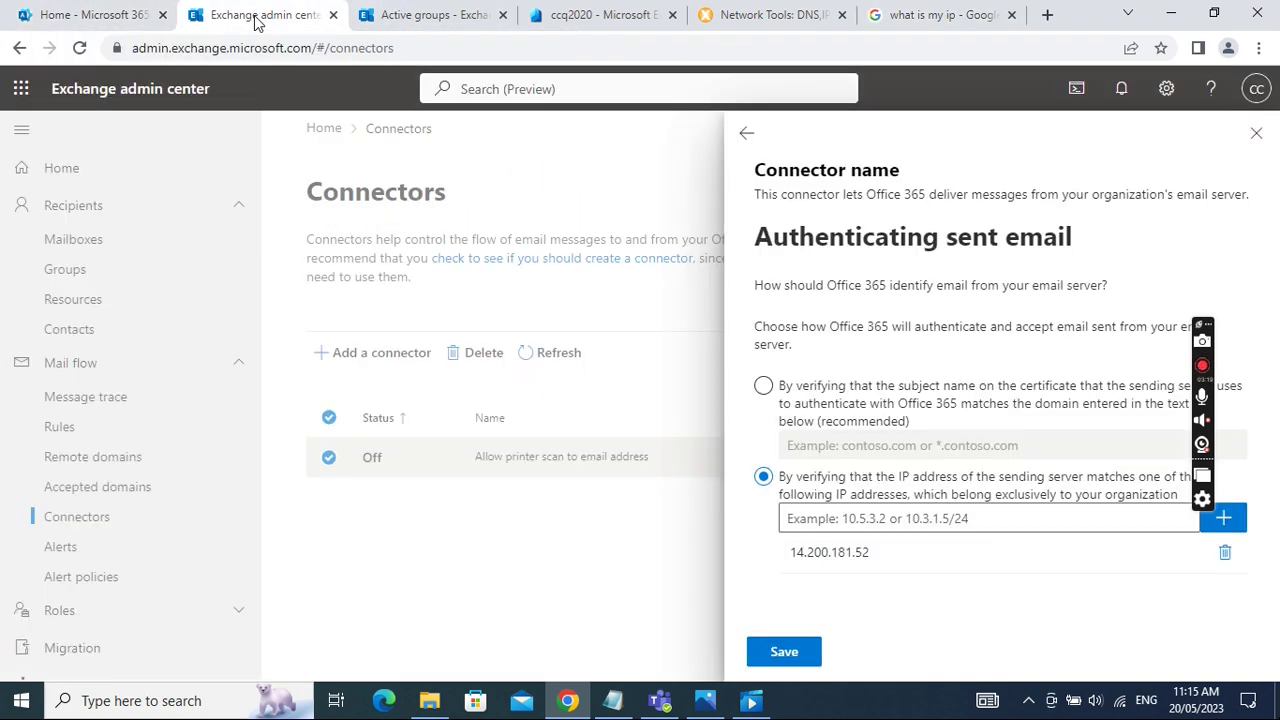
{"action": "left_click", "coordinate": [940, 524]}
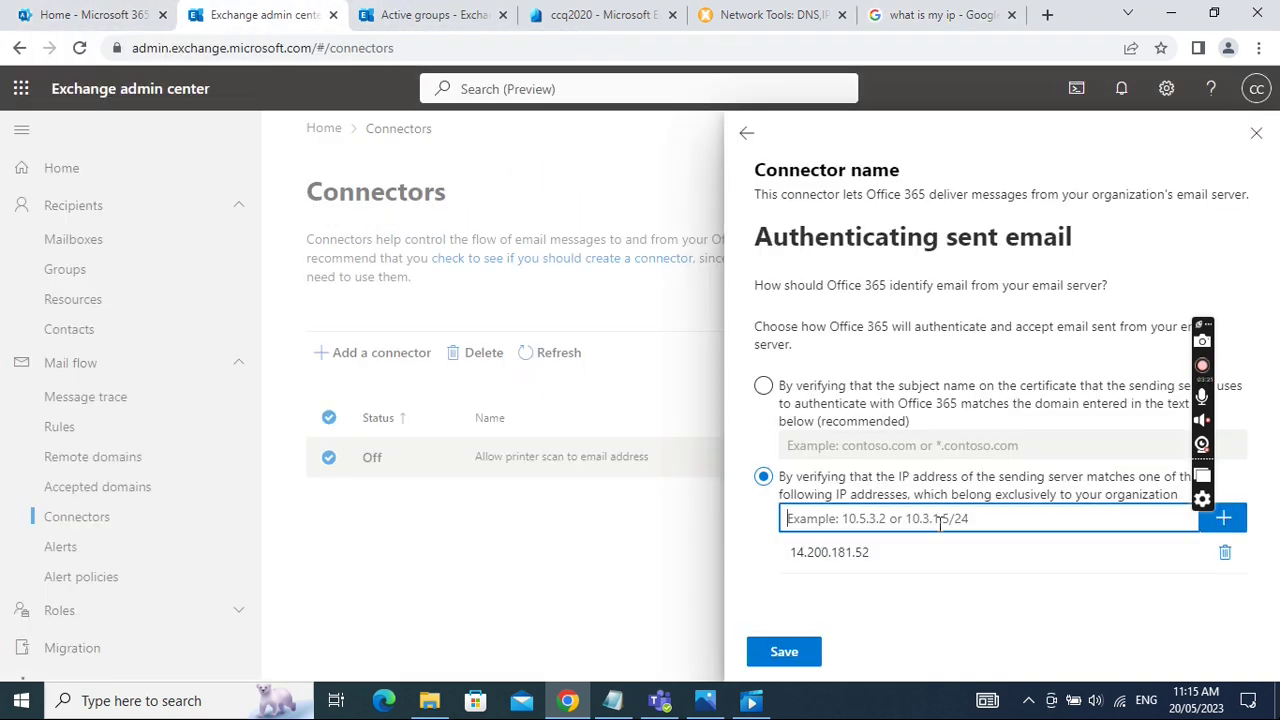
{"action": "type", "text": "118.208."}
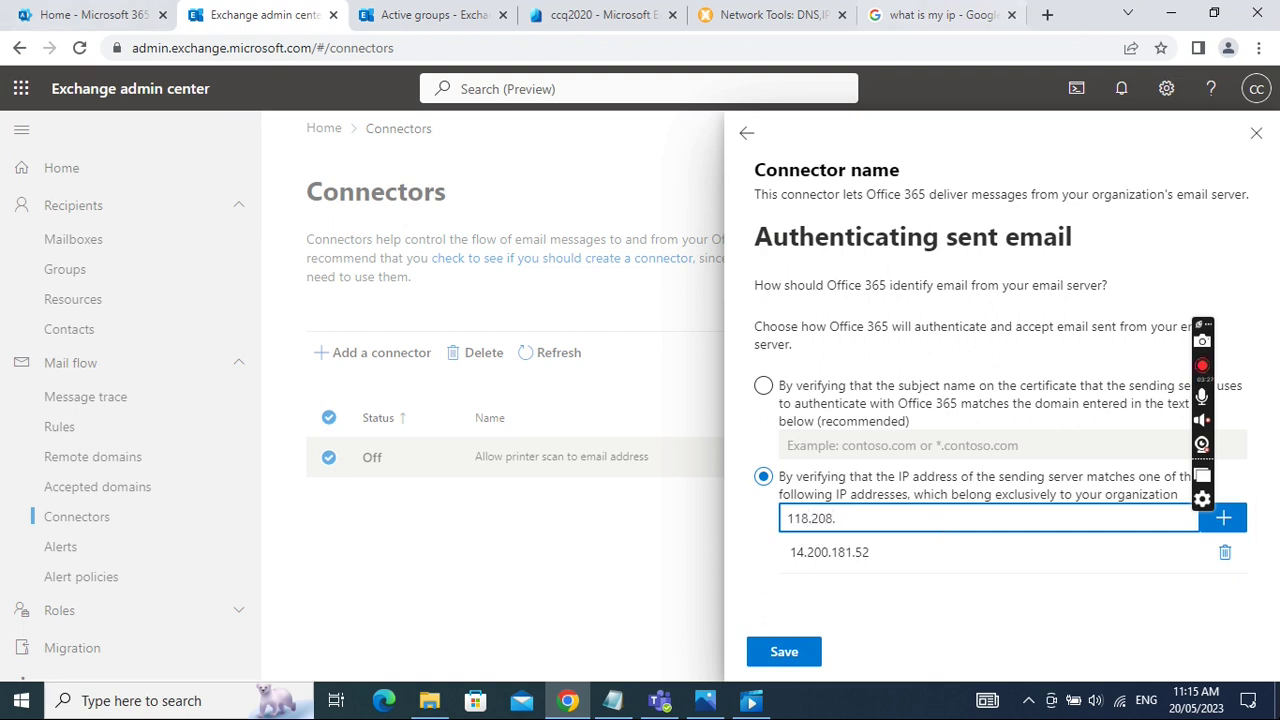
{"action": "left_click", "coordinate": [928, 22]}
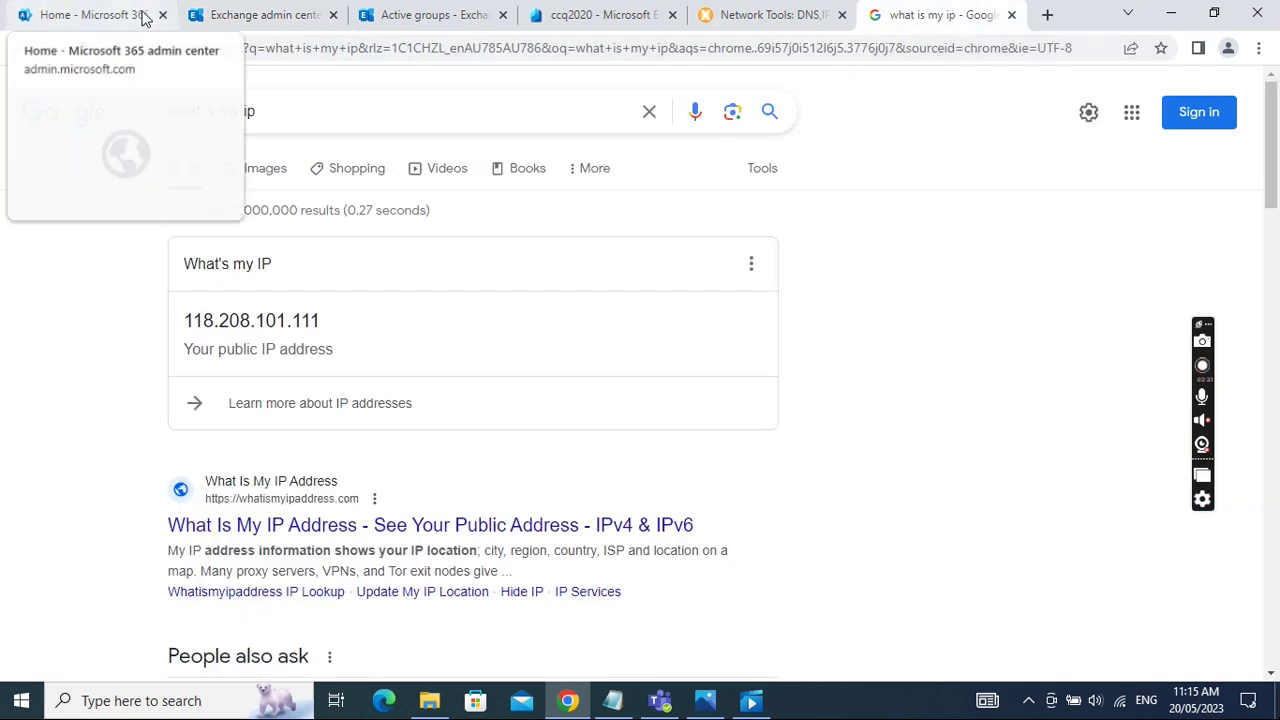
{"action": "left_click", "coordinate": [248, 22]}
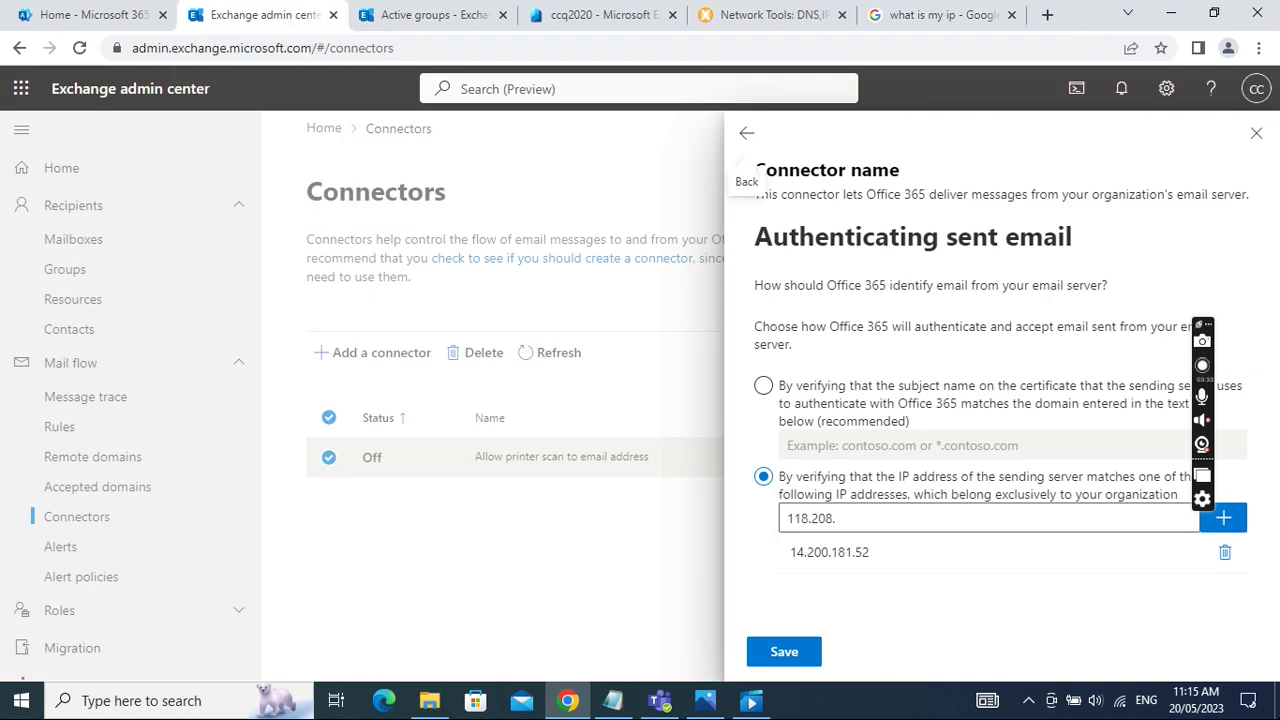
{"action": "left_click", "coordinate": [895, 525]}
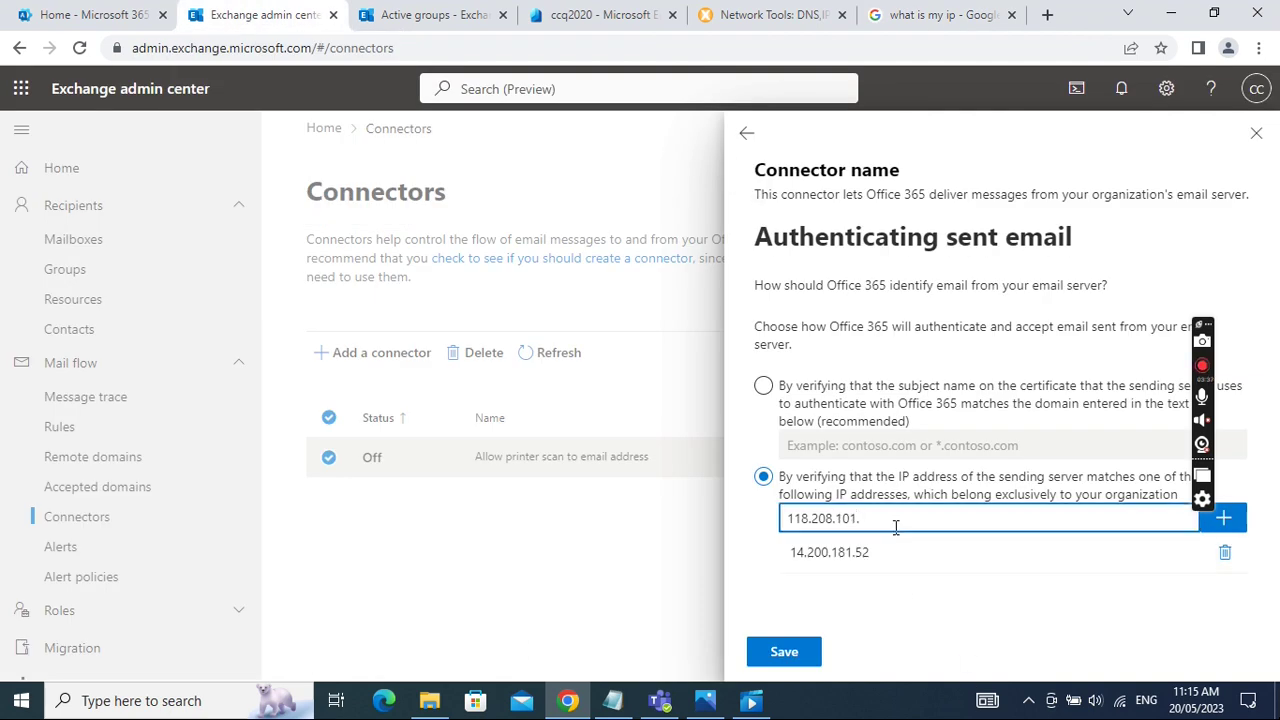
{"action": "left_click", "coordinate": [930, 20]}
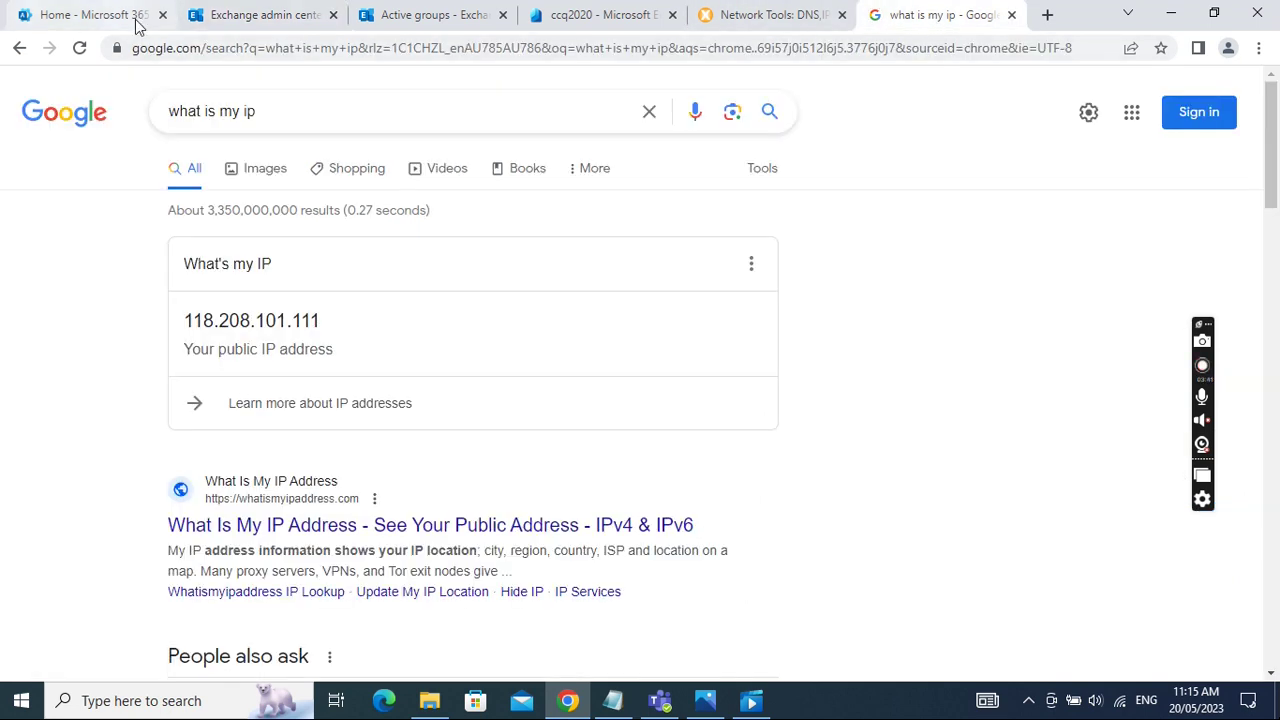
{"action": "left_click", "coordinate": [245, 15]}
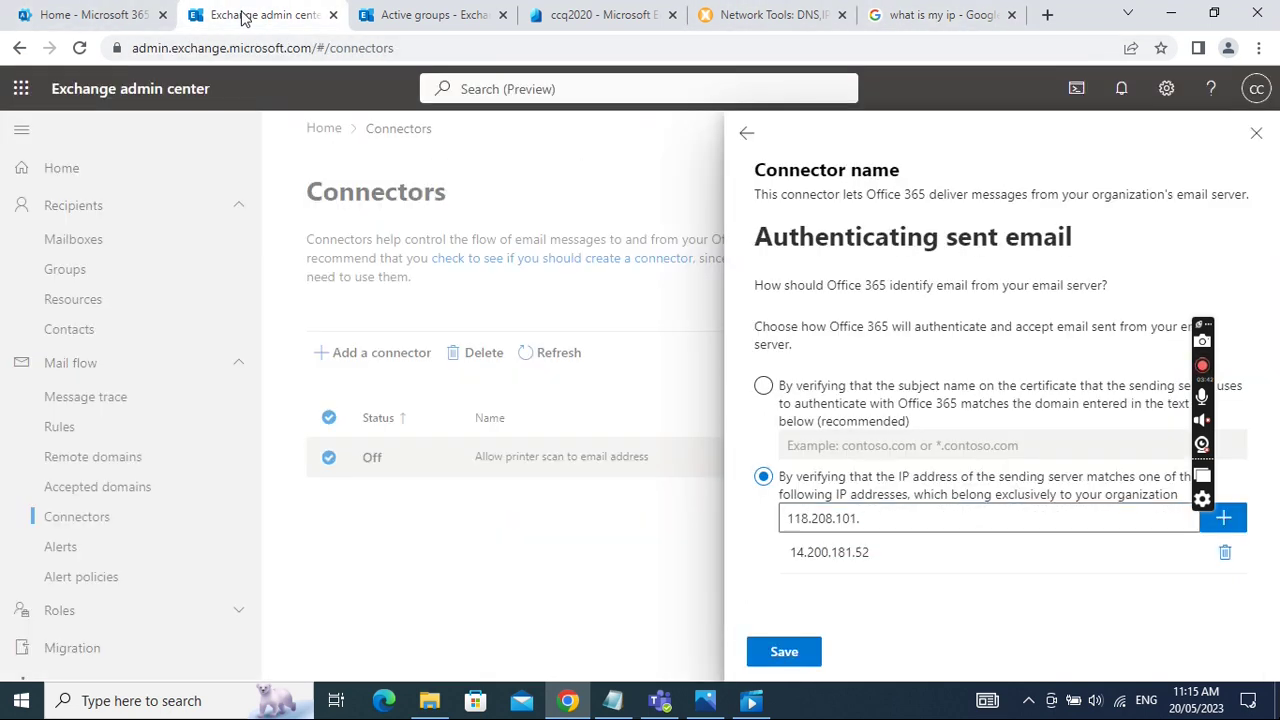
{"action": "left_click", "coordinate": [899, 523]}
{"action": "type", "text": "111"}
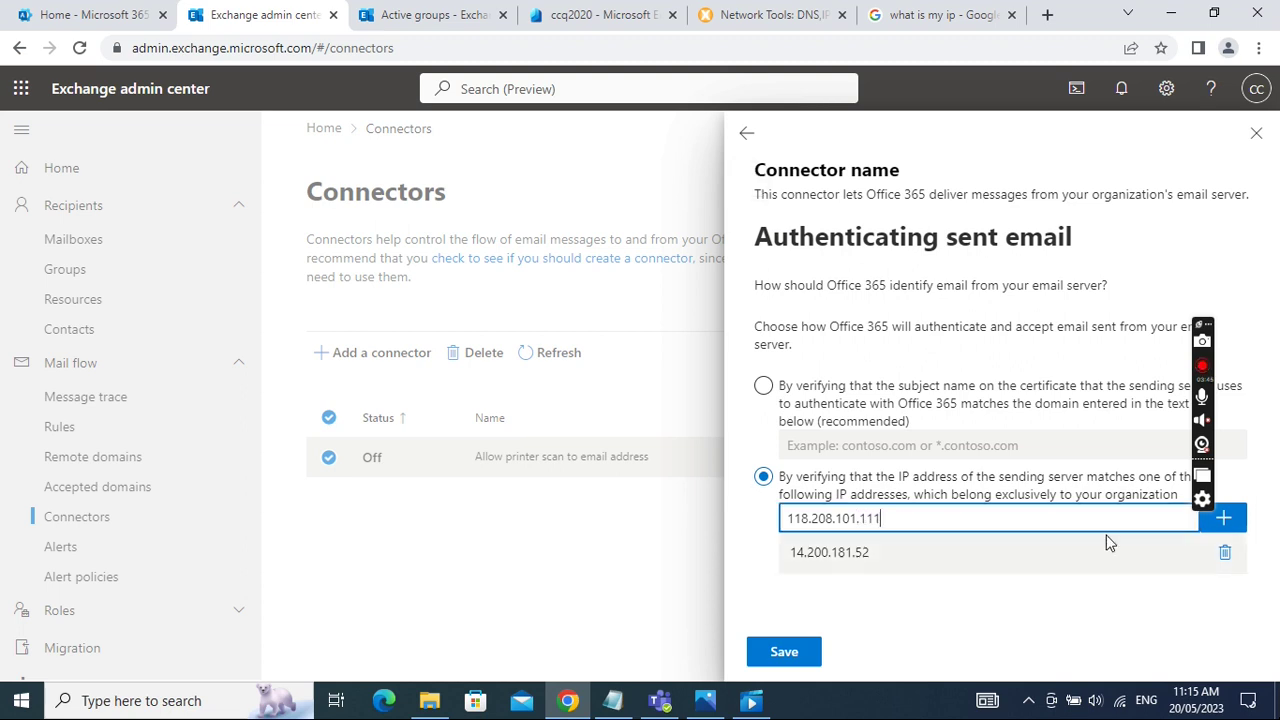
Step: Add 118.208.101.111, remove 14.200.181.52, and save the connector's sent email identity
{"action": "left_click", "coordinate": [1225, 520]}
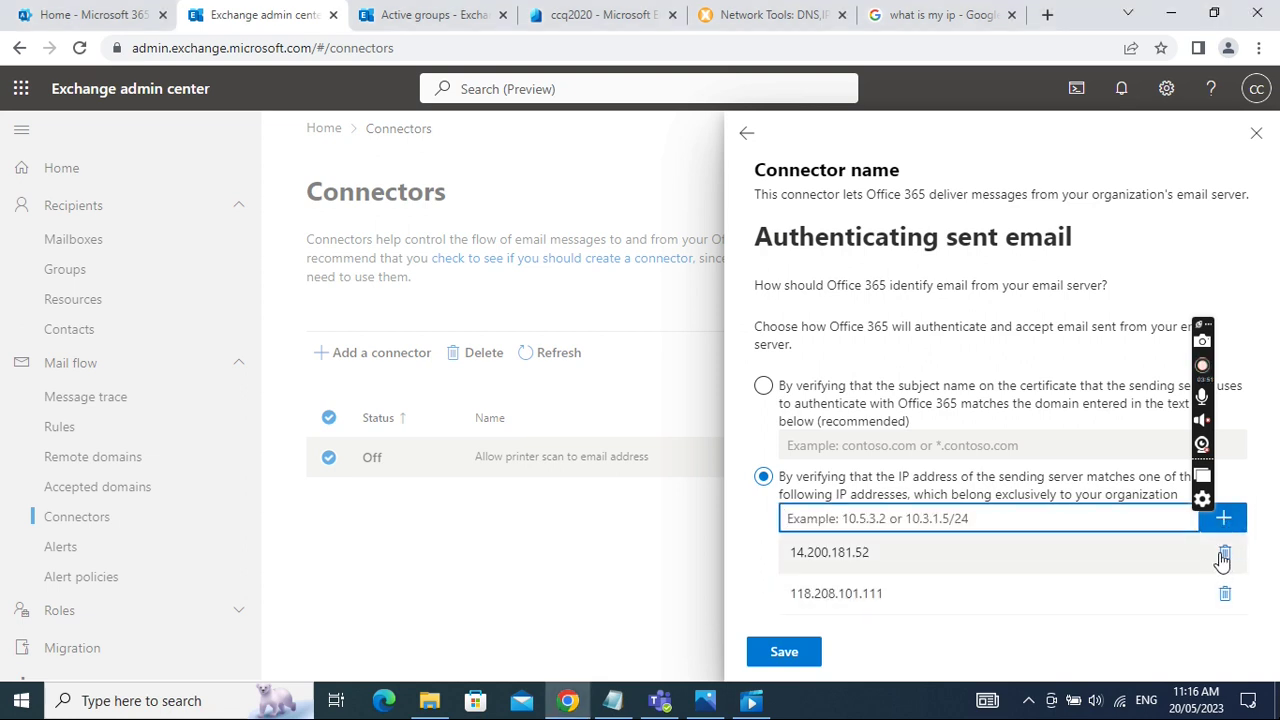
{"action": "left_click", "coordinate": [1224, 556]}
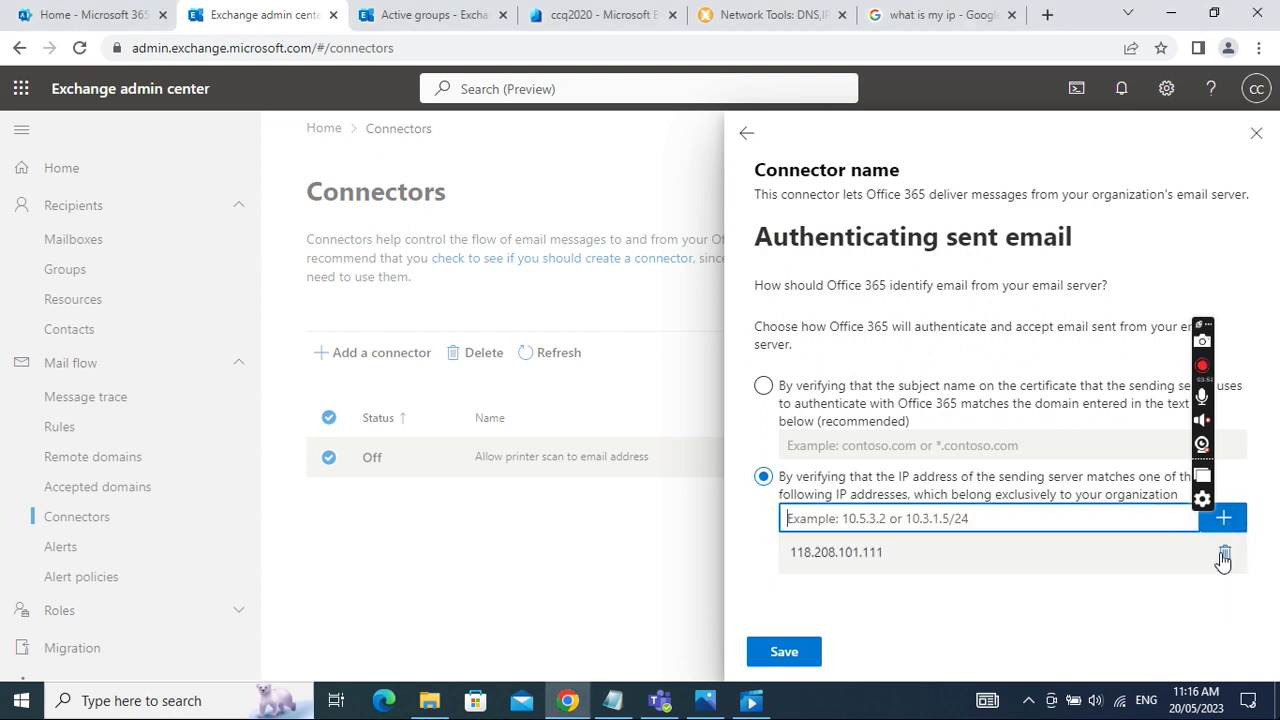
{"action": "left_click", "coordinate": [778, 655]}
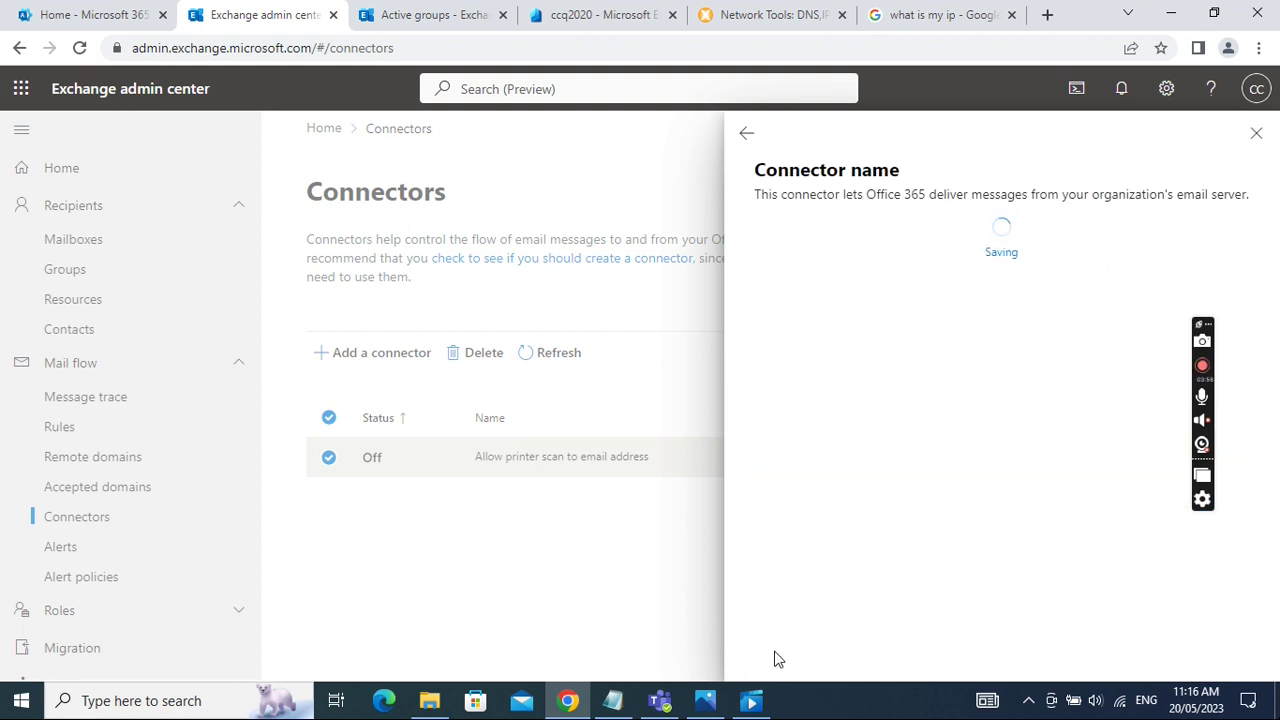
{"action": "left_click", "coordinate": [747, 134]}
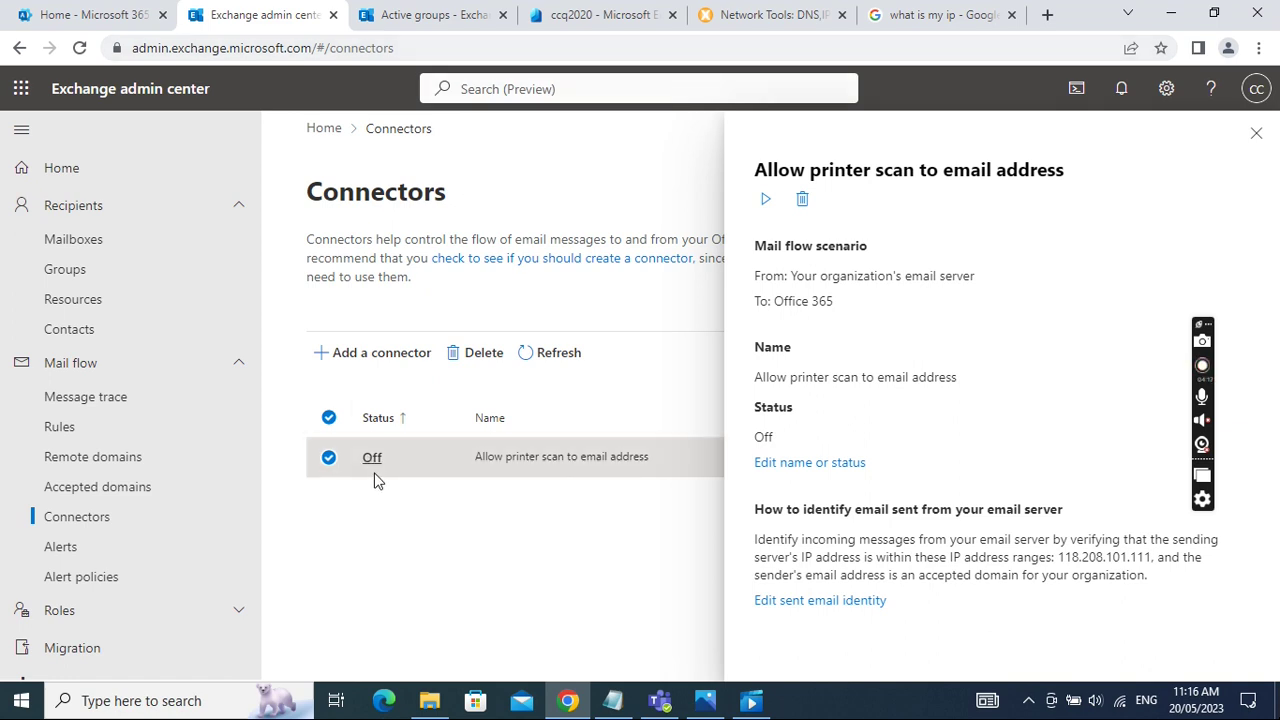
Step: Try turning on the printer scan connector, which fails with an error, then return to MxToolbox
{"action": "left_click", "coordinate": [812, 463]}
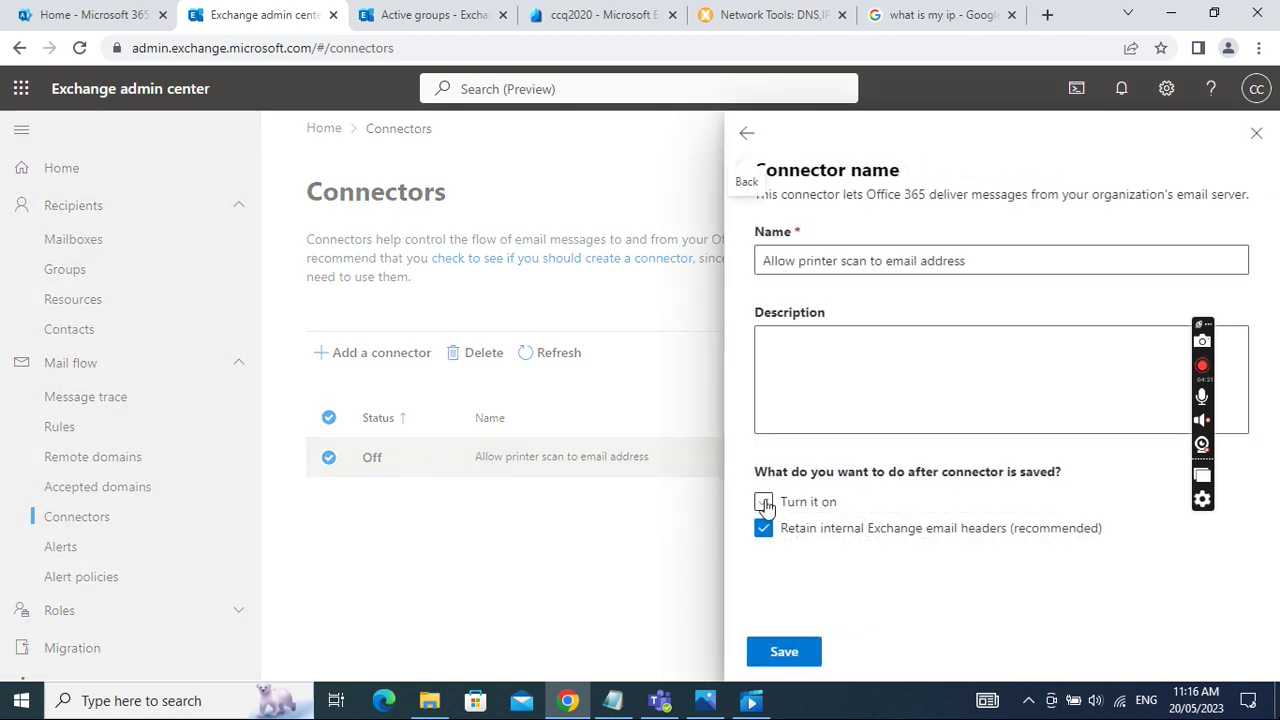
{"action": "left_click", "coordinate": [763, 502]}
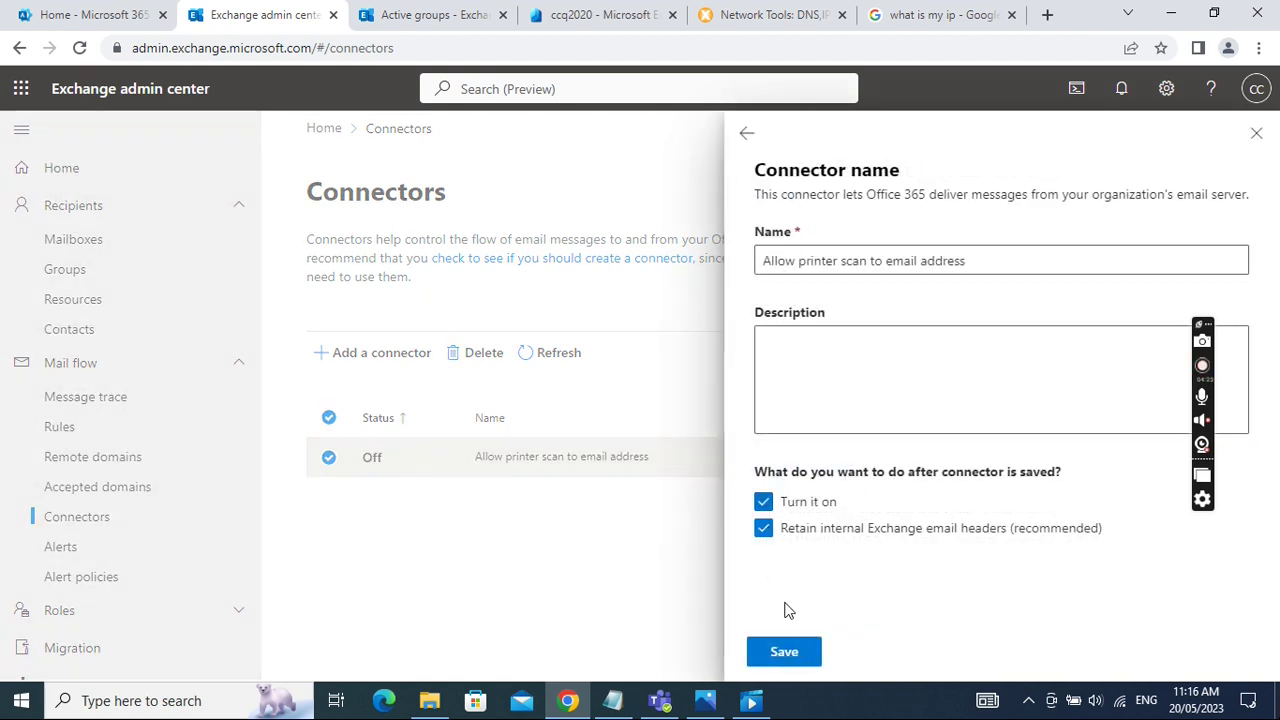
{"action": "left_click", "coordinate": [786, 651]}
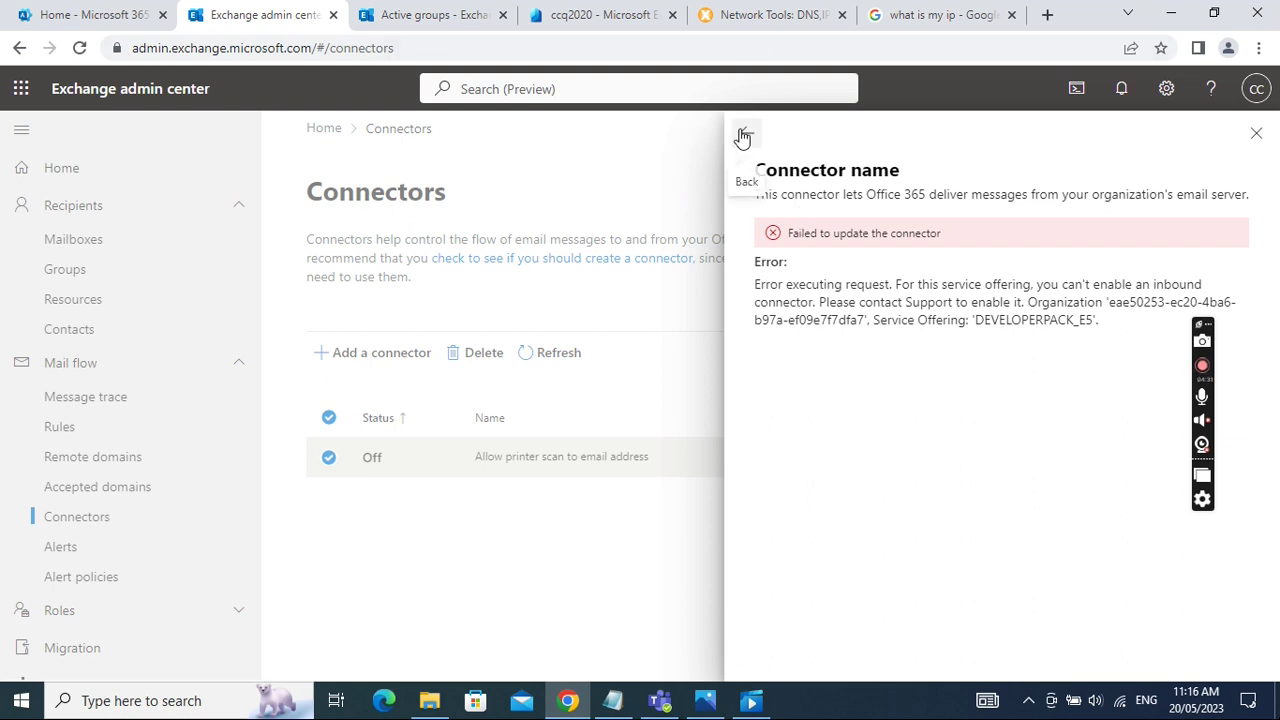
{"action": "left_click", "coordinate": [1255, 138]}
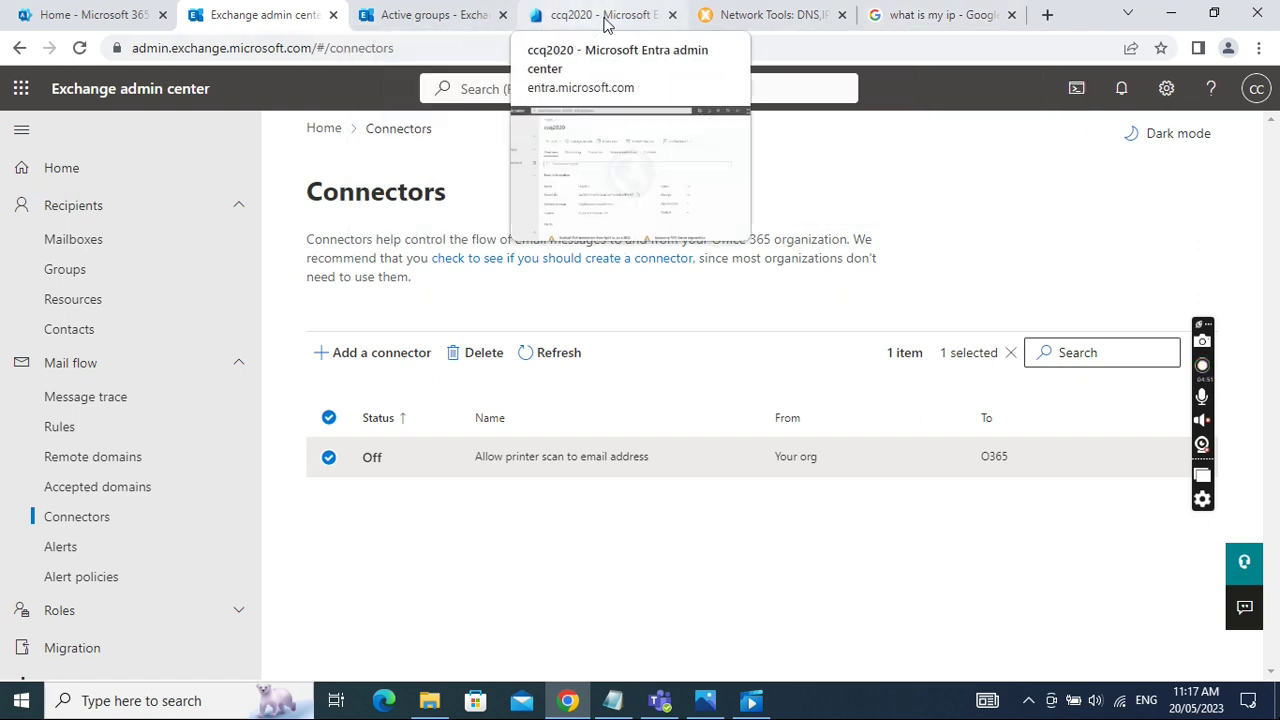
{"action": "left_click", "coordinate": [758, 22]}
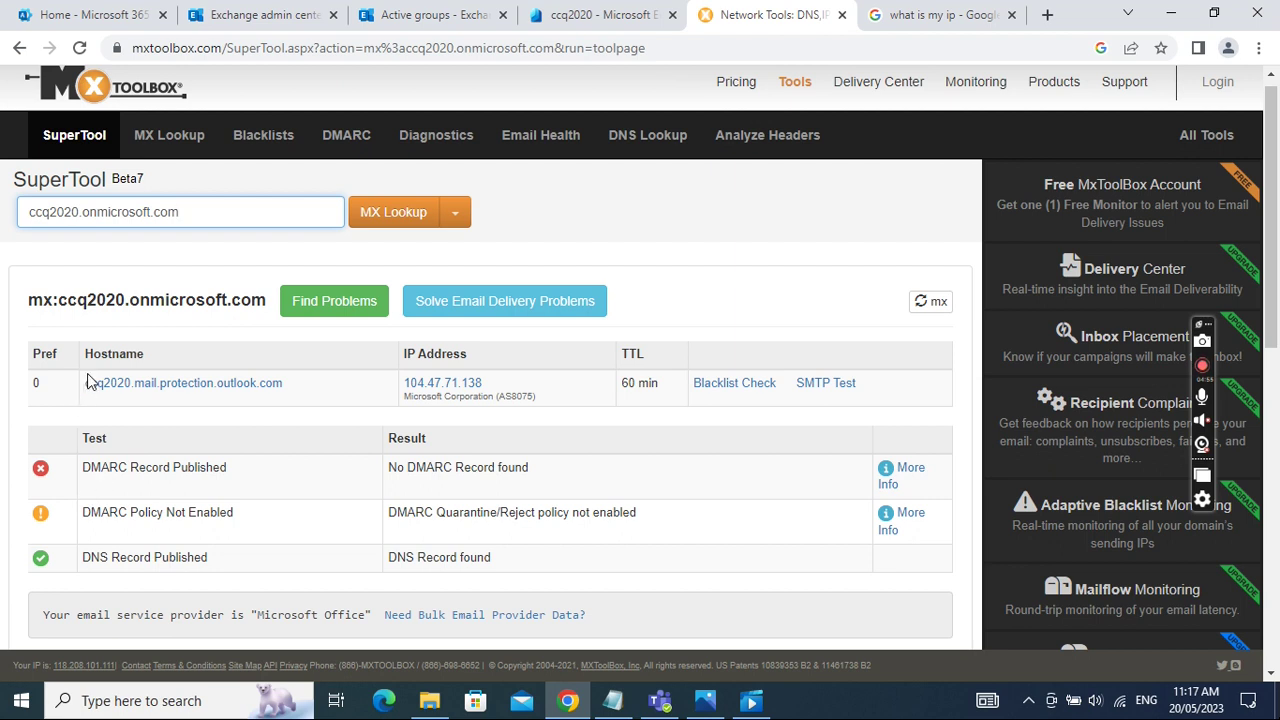